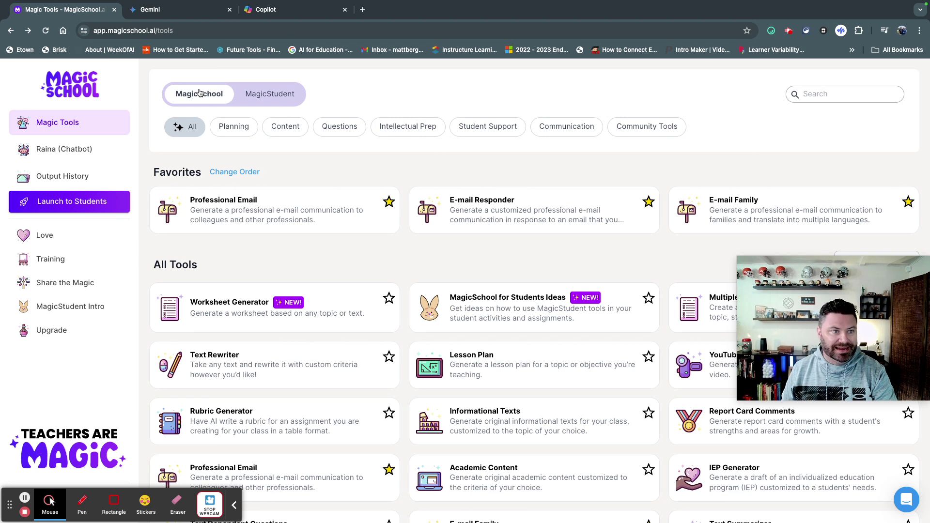
Search MagicSchool's tools for 'choice' and open the Choice Board (UDL) tool
{"action": "left_click", "coordinate": [823, 95]}
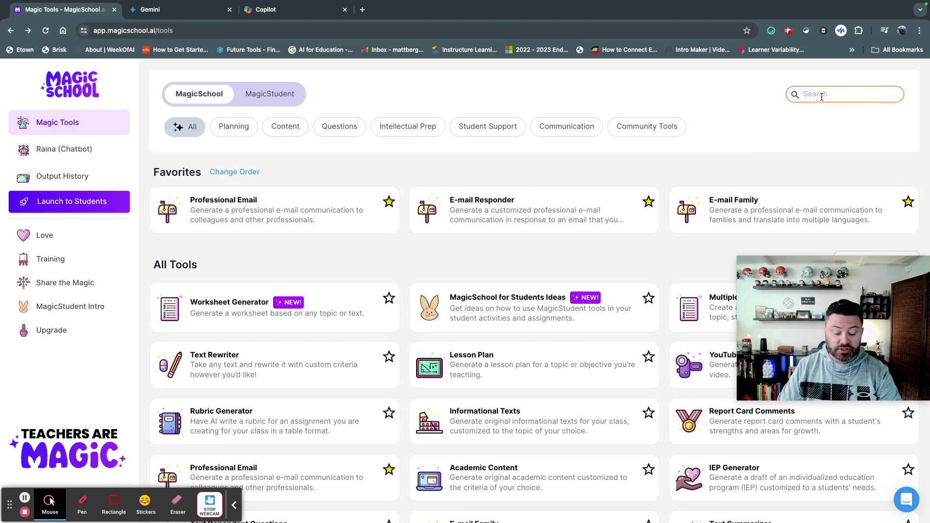
{"action": "type", "text": "choice"}
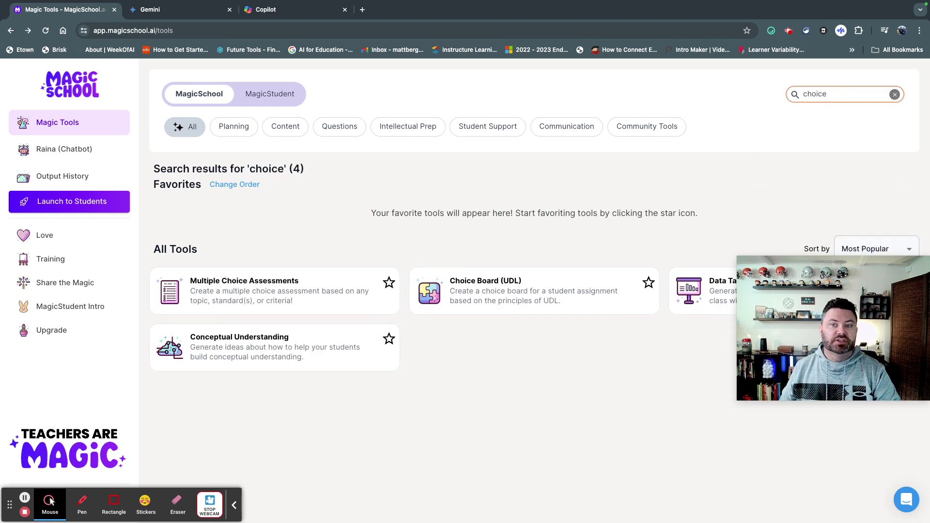
{"action": "left_click", "coordinate": [542, 302]}
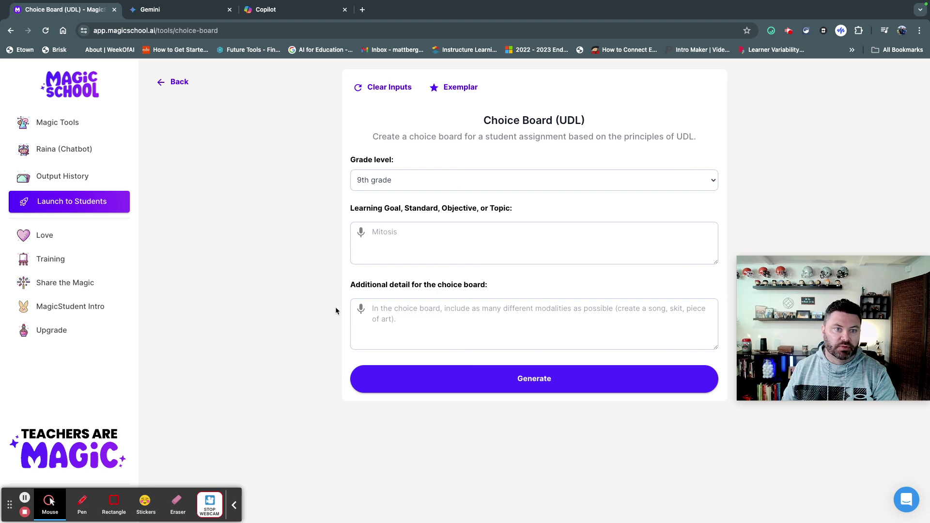
Generate the nine-activity 7th-grade Mitosis Choice Board and review the table, from Comic Strip to Story Writing
{"action": "left_click", "coordinate": [456, 88]}
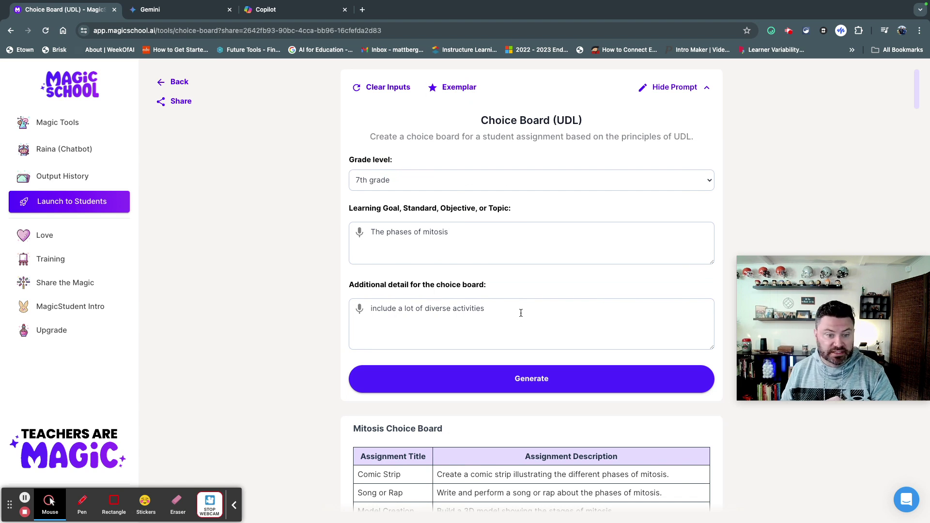
{"action": "scroll", "coordinate": [524, 314], "scroll_direction": "down", "scroll_amount": 6}
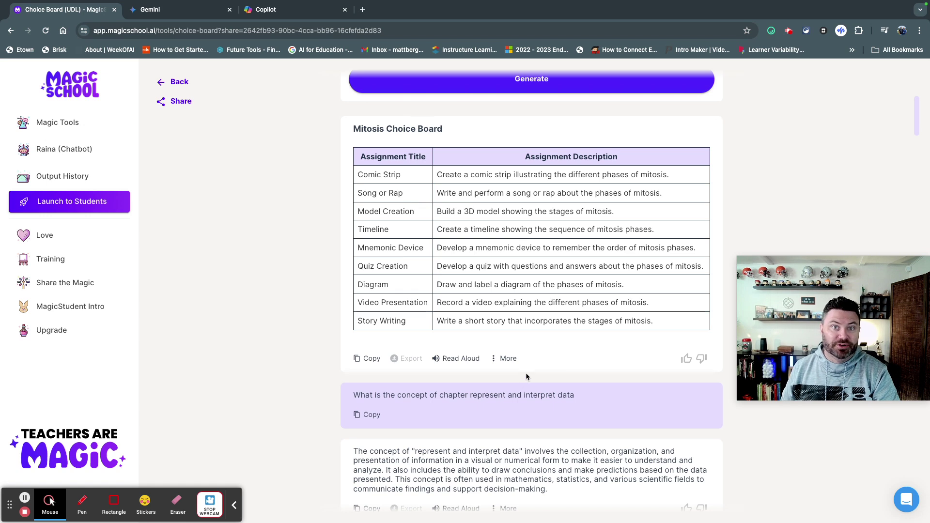
{"action": "left_click", "coordinate": [497, 359]}
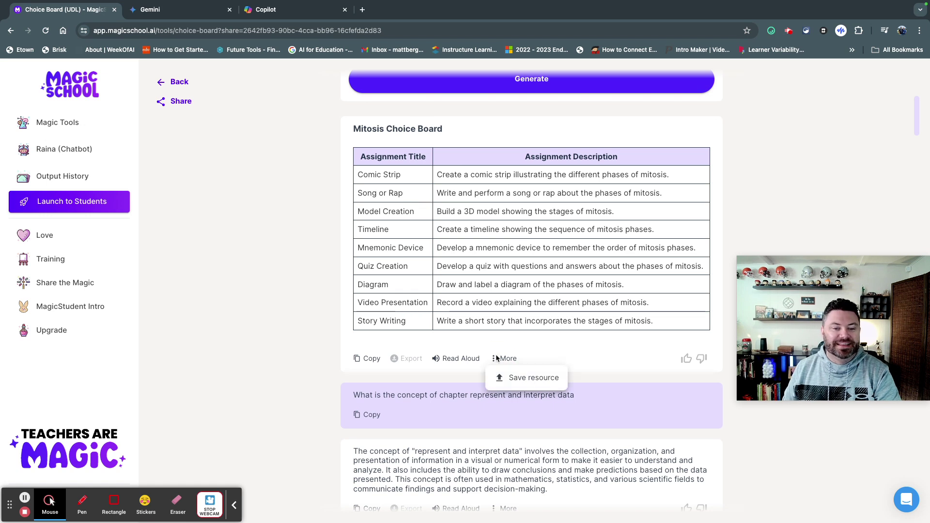
{"action": "left_click", "coordinate": [573, 353]}
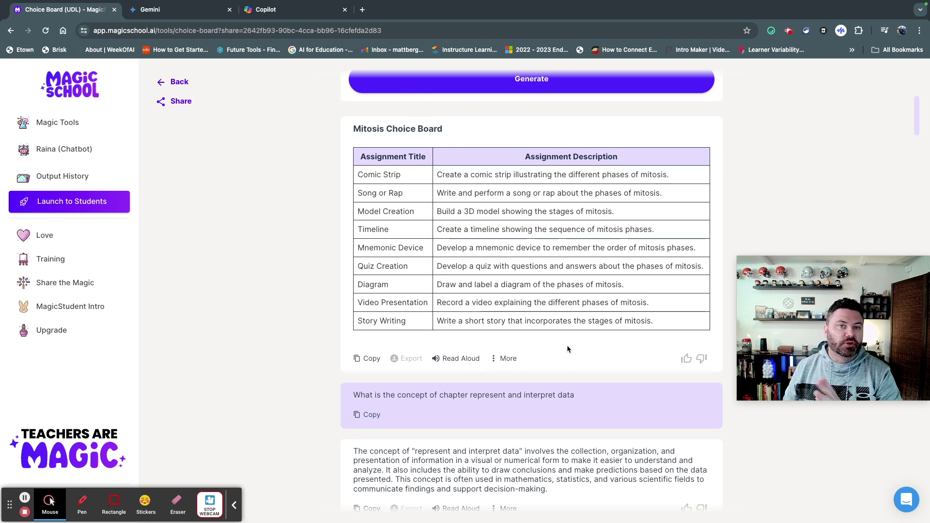
In Gemini, select and copy the existing mitosis choice board prompt
{"action": "left_click", "coordinate": [158, 12]}
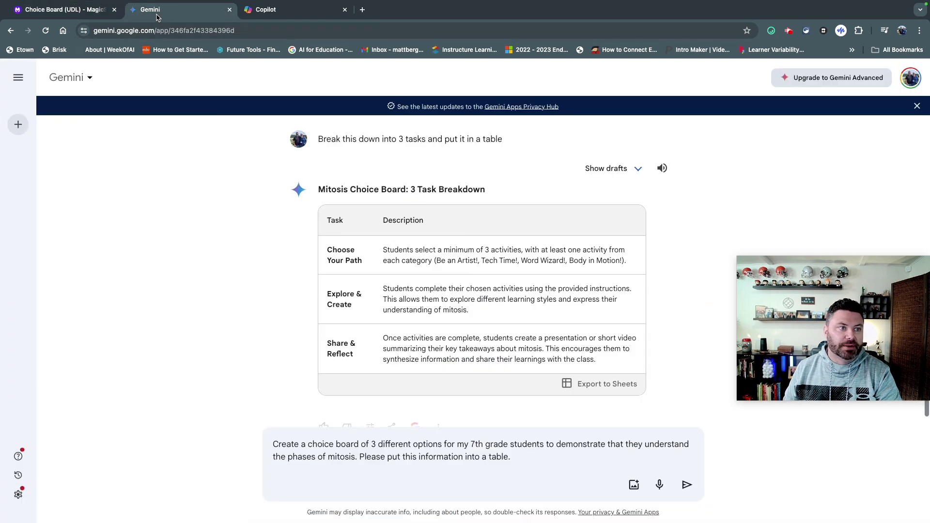
{"action": "scroll", "coordinate": [296, 268], "scroll_direction": "down", "scroll_amount": 2}
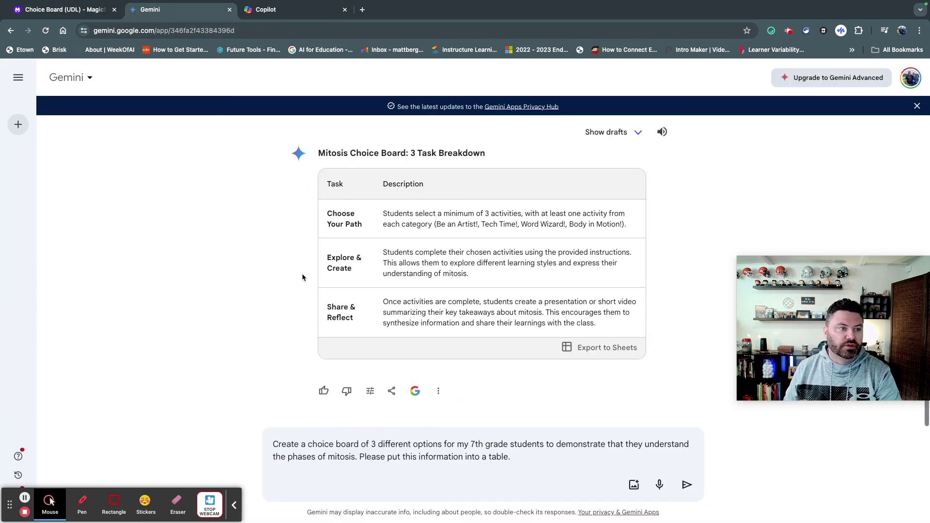
{"action": "triple_click", "coordinate": [450, 449]}
{"action": "key", "text": "super+c"}
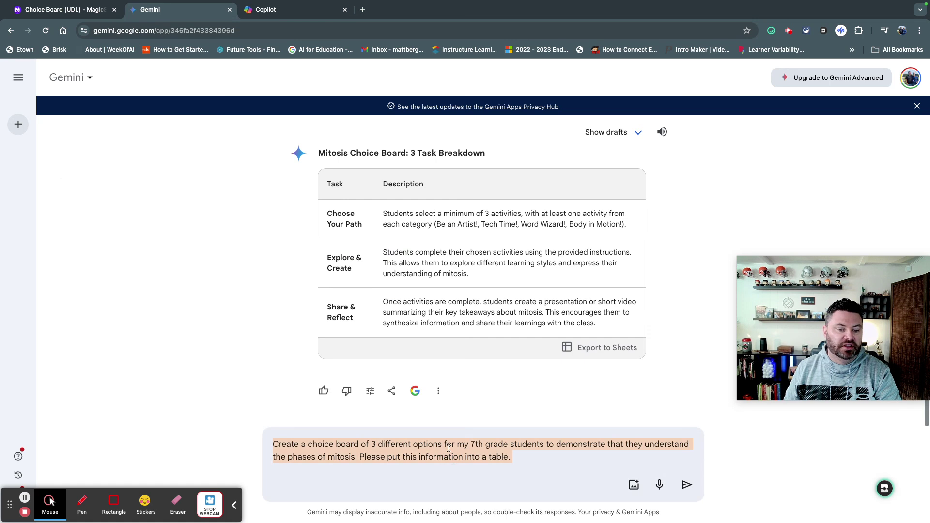
{"action": "right_click", "coordinate": [448, 451]}
{"action": "left_click", "coordinate": [469, 333]}
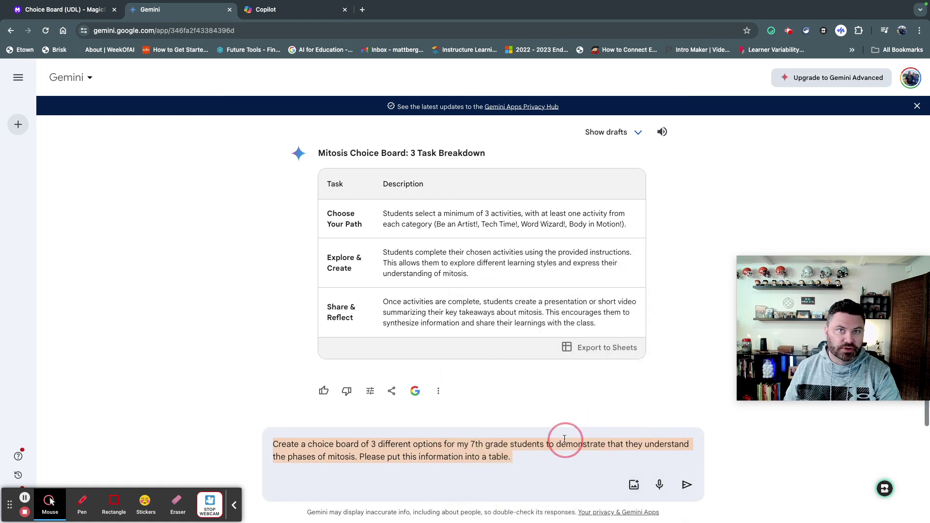
Resend the prompt to get the three-task 'Mitosis Mania Choice Board' table, then review it
{"action": "left_click", "coordinate": [533, 457]}
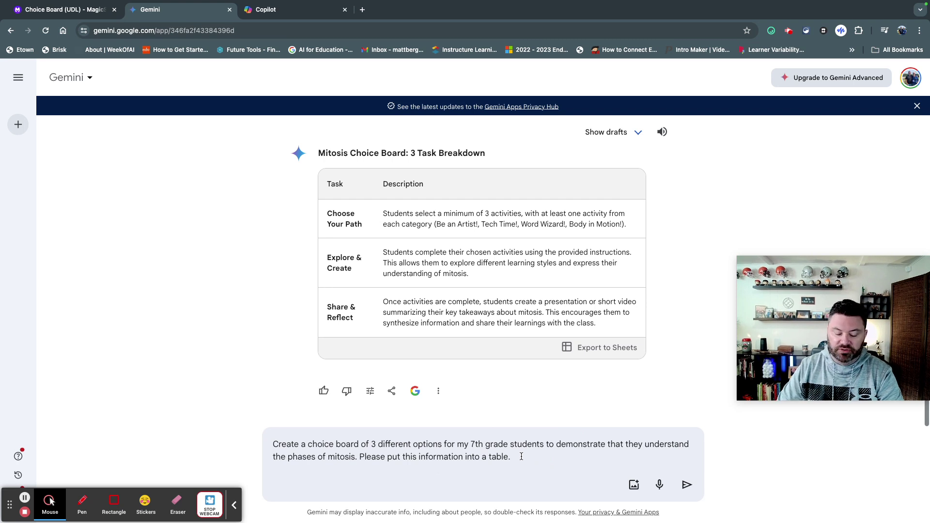
{"action": "key", "text": "Return"}
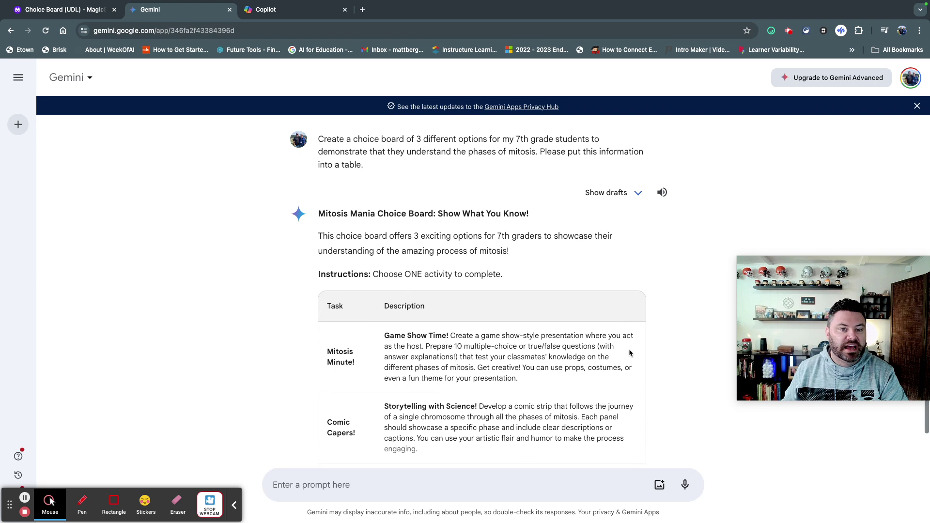
{"action": "scroll", "coordinate": [635, 353], "scroll_direction": "down", "scroll_amount": 3}
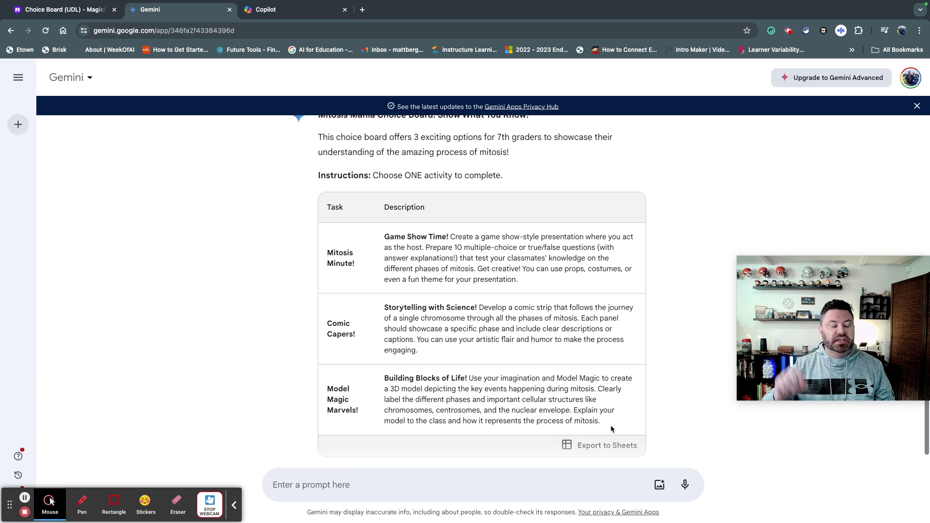
{"action": "scroll", "coordinate": [610, 428], "scroll_direction": "down", "scroll_amount": 2}
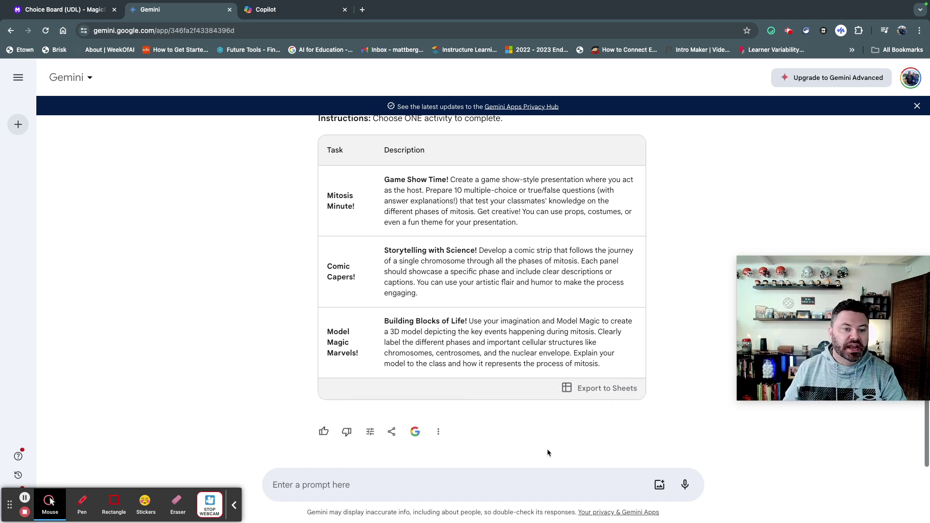
Ask Gemini 'Can you create a rubric for this project?' to get a four-criterion, 100-point rubric
{"action": "left_click", "coordinate": [396, 488]}
{"action": "type", "text": "Can "}
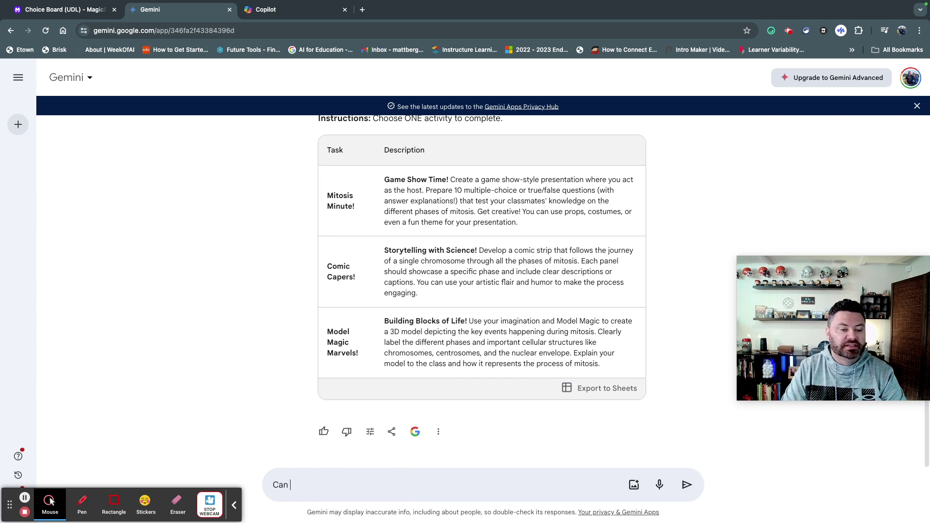
{"action": "type", "text": "you creae a"}
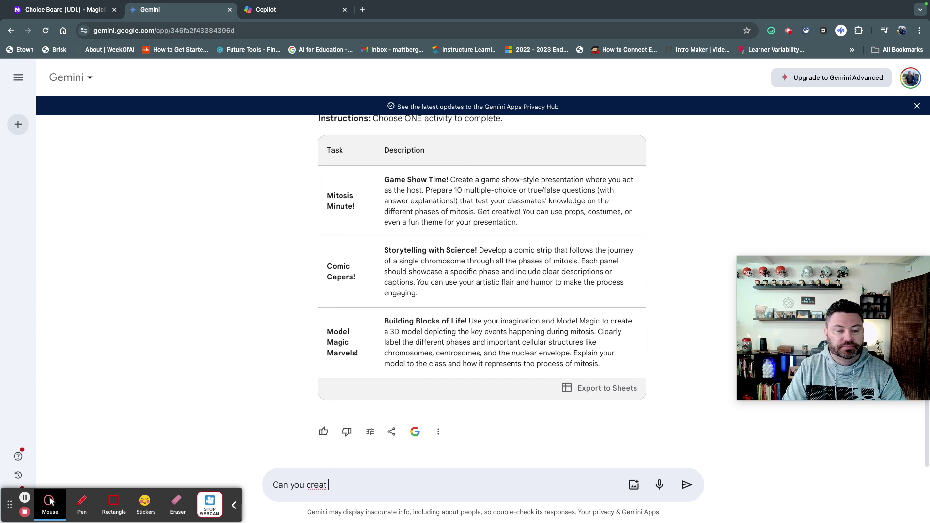
{"action": "key", "text": "BackSpace"}
{"action": "key", "text": "BackSpace"}
{"action": "key", "text": "BackSpace"}
{"action": "type", "text": "te a "}
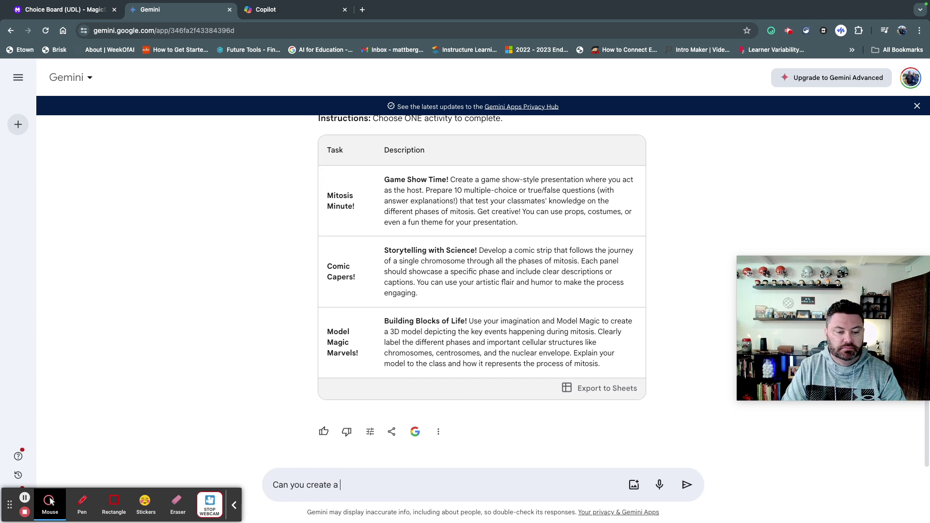
{"action": "type", "text": "rubric for "}
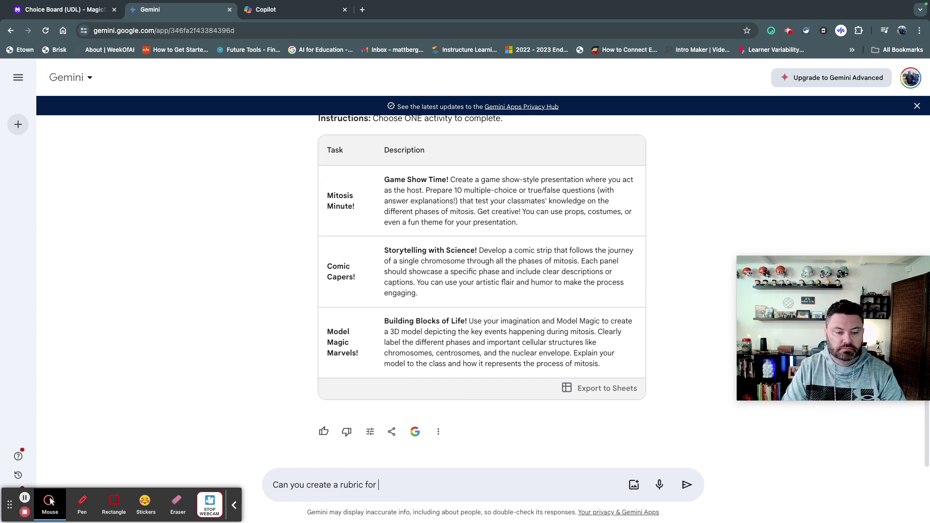
{"action": "type", "text": "this p"}
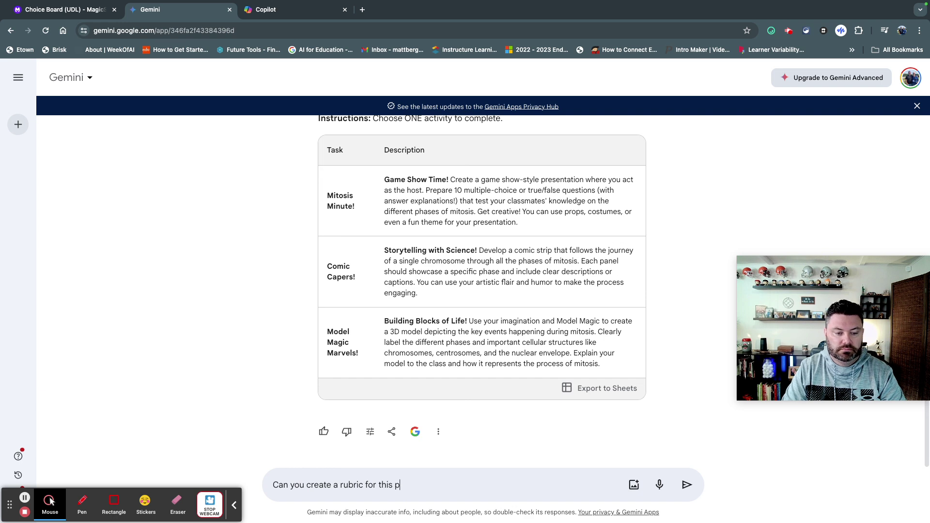
{"action": "type", "text": "roject?"}
{"action": "key", "text": "Return"}
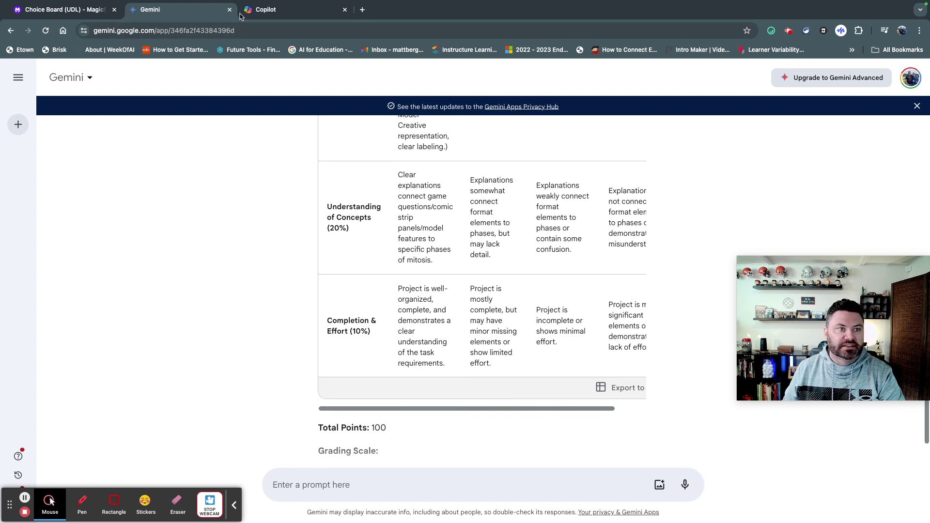
Paste the mitosis choice board prompt into Copilot and send it, getting Song, Poem and Diagram options
{"action": "left_click", "coordinate": [286, 18]}
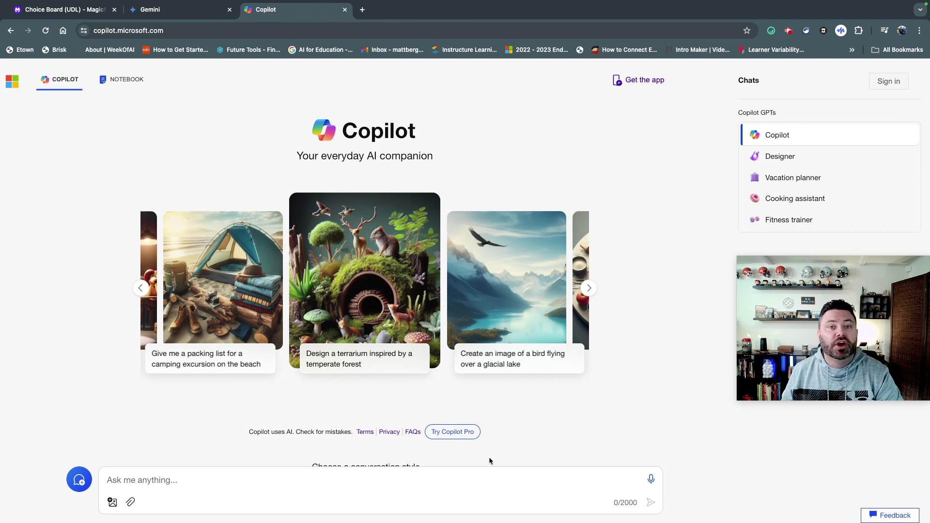
{"action": "left_click", "coordinate": [255, 482]}
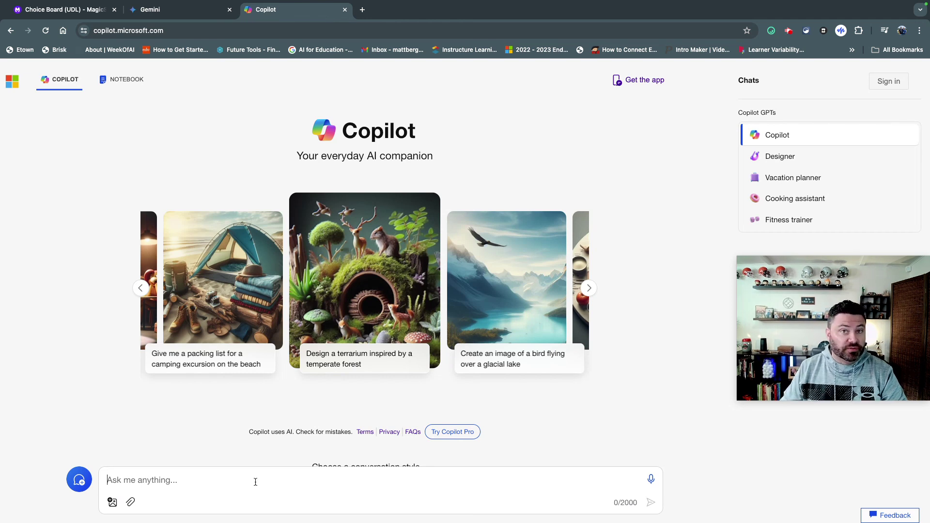
{"action": "key", "text": "super+v"}
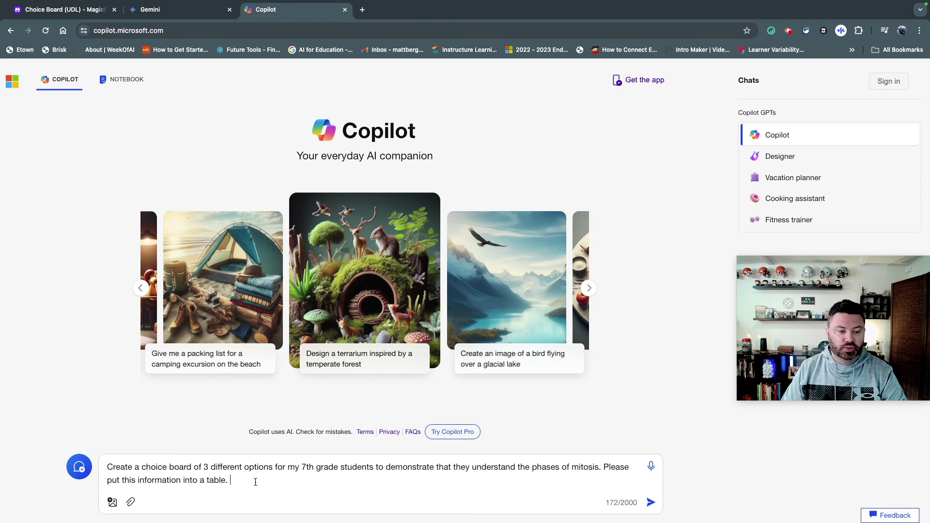
{"action": "key", "text": "Return"}
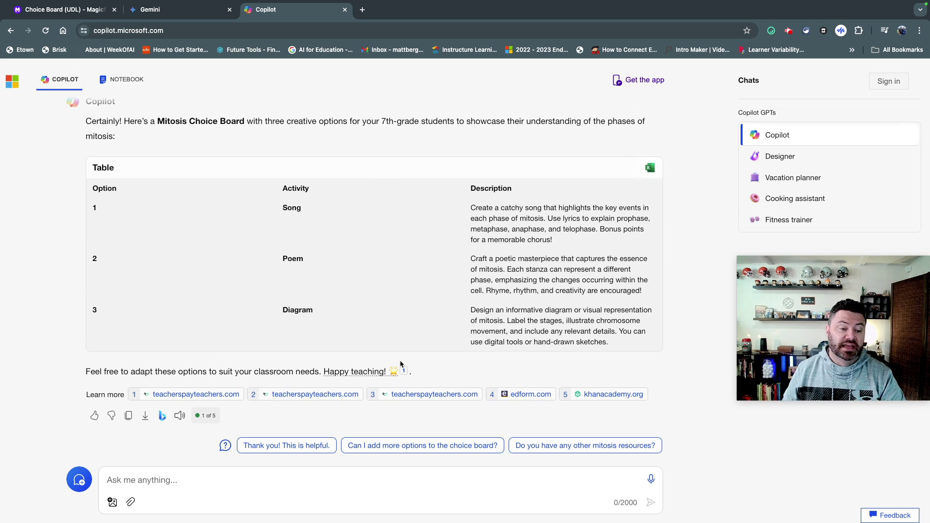
Ask Copilot for a rubric for this project, then return to MagicSchool's choice board
{"action": "type", "text": "Can "}
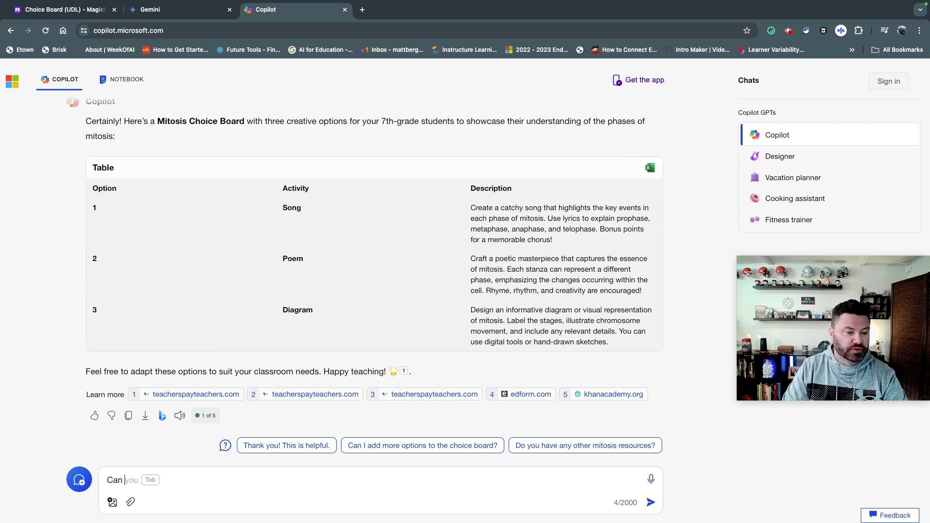
{"action": "type", "text": "you a ru"}
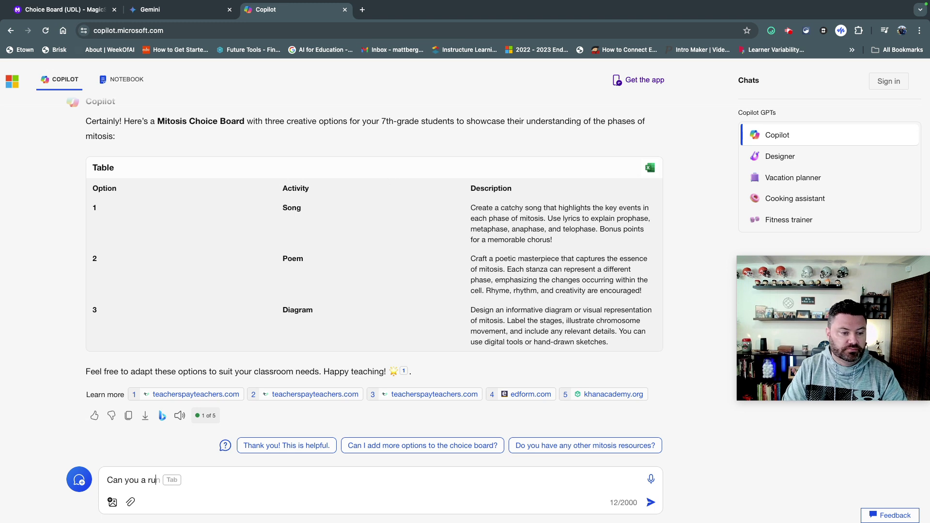
{"action": "type", "text": "bric for this p"}
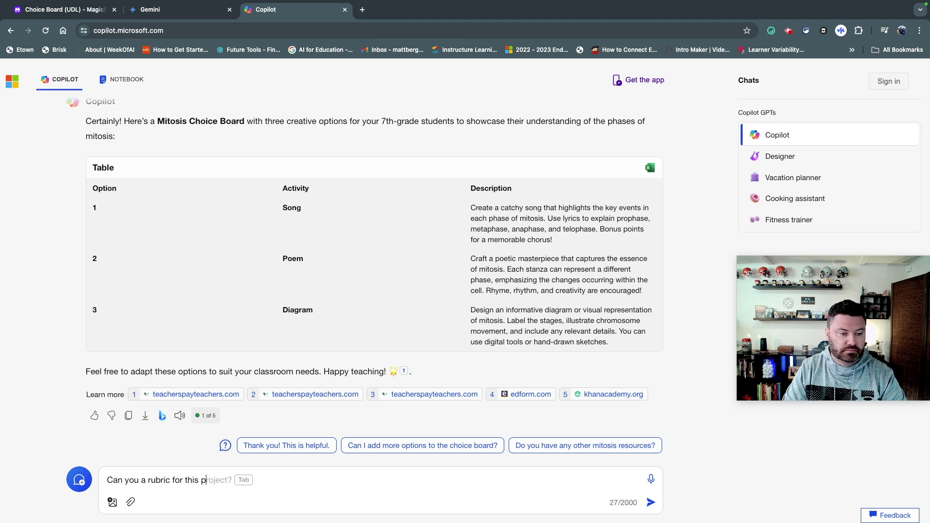
{"action": "type", "text": "roje"}
{"action": "key", "text": "Tab"}
{"action": "key", "text": "Return"}
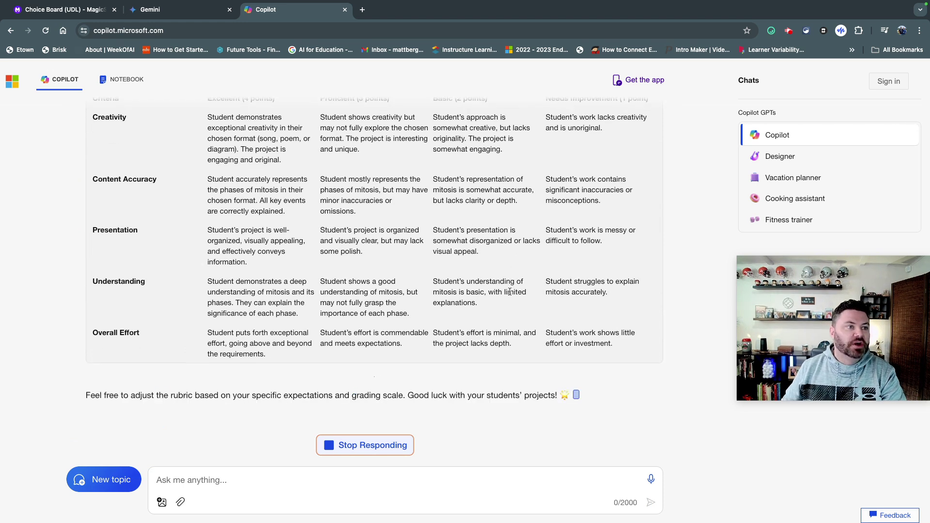
{"action": "left_click", "coordinate": [45, 11]}
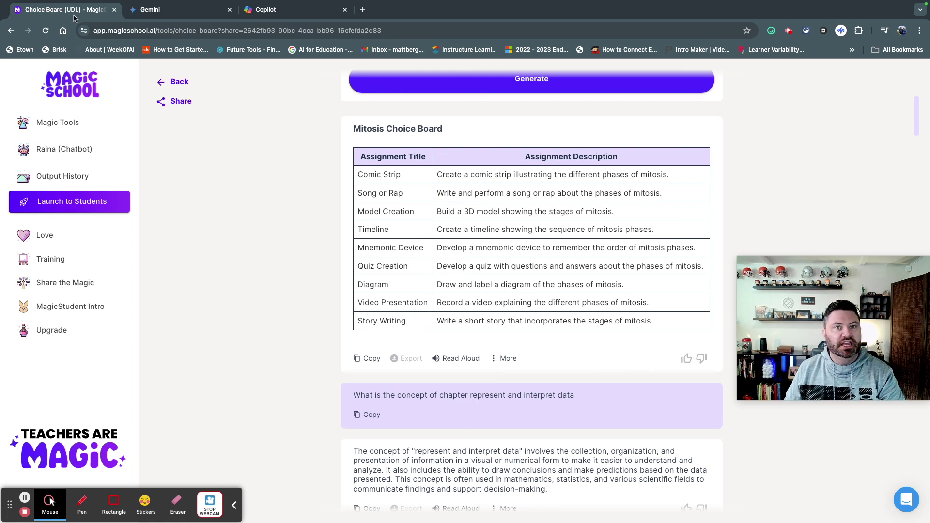
Review MagicSchool's choice board form, then revisit Gemini's rubric and Copilot's five-criterion rubric
{"action": "scroll", "coordinate": [313, 99], "scroll_direction": "up", "scroll_amount": 3}
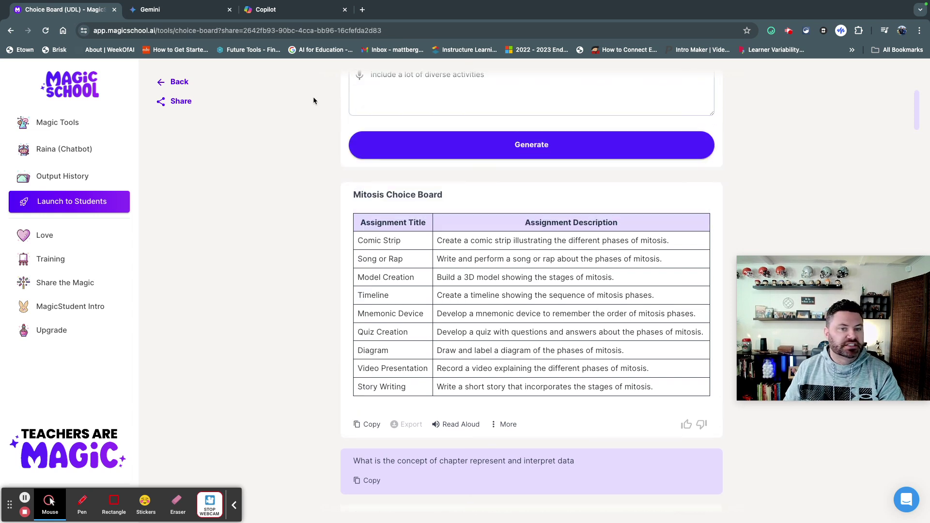
{"action": "scroll", "coordinate": [313, 100], "scroll_direction": "up", "scroll_amount": 4}
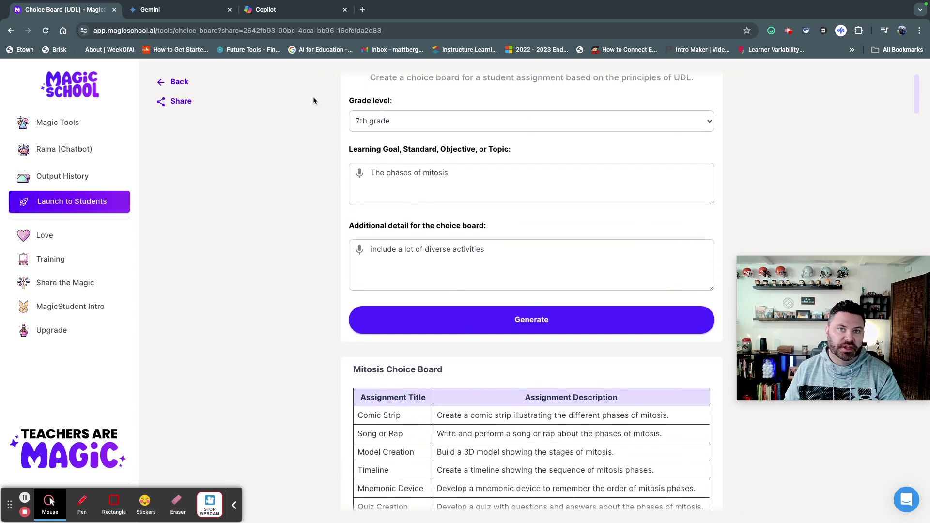
{"action": "scroll", "coordinate": [311, 96], "scroll_direction": "down", "scroll_amount": 1}
{"action": "left_click", "coordinate": [168, 11]}
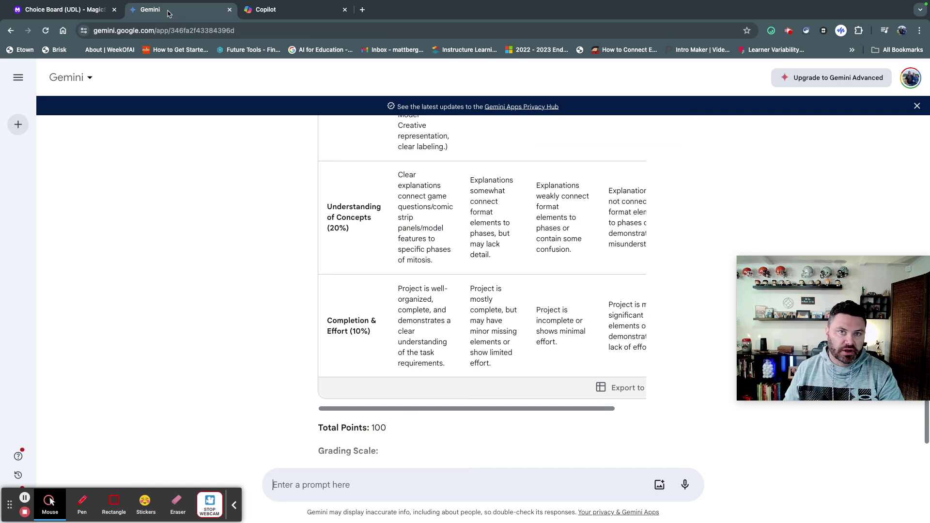
{"action": "left_click", "coordinate": [288, 8]}
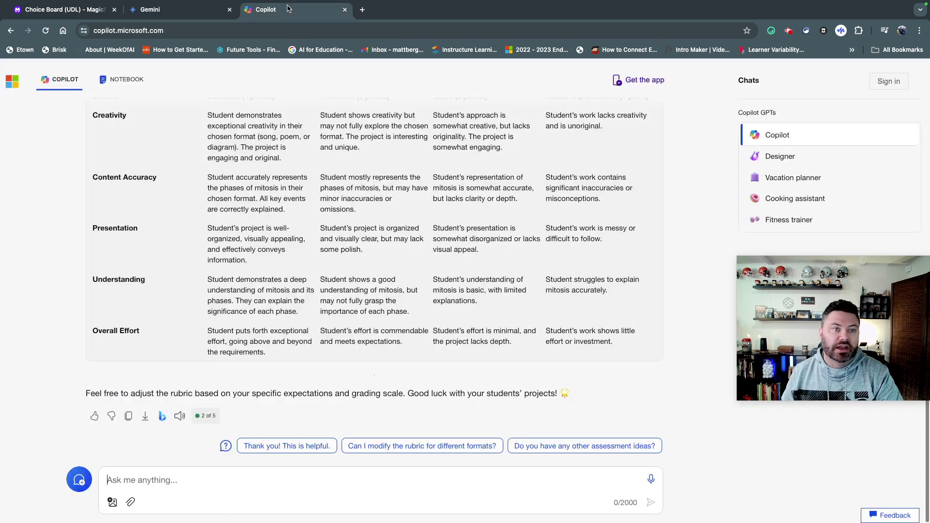